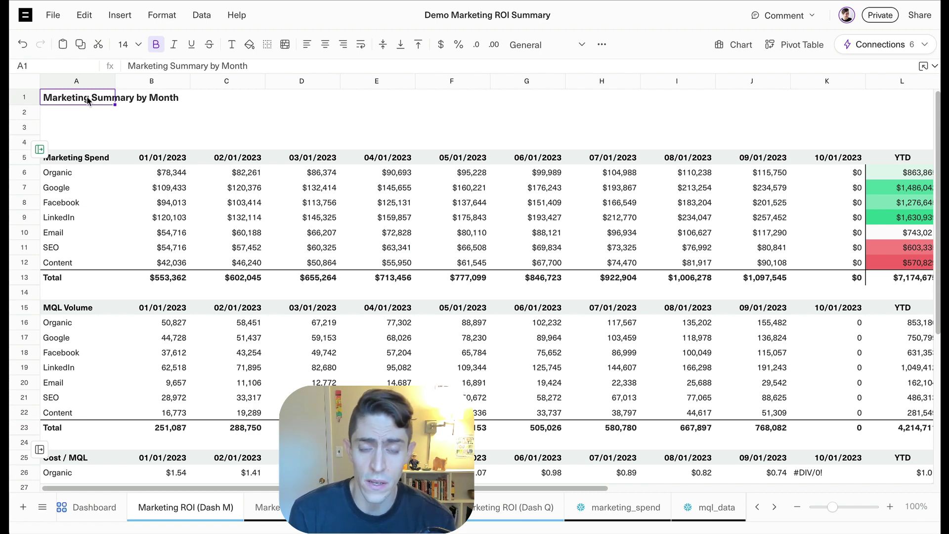
Check the marketing_spend data sheet, then return to the Marketing ROI (Dash M) sheet
left_click(626, 508)
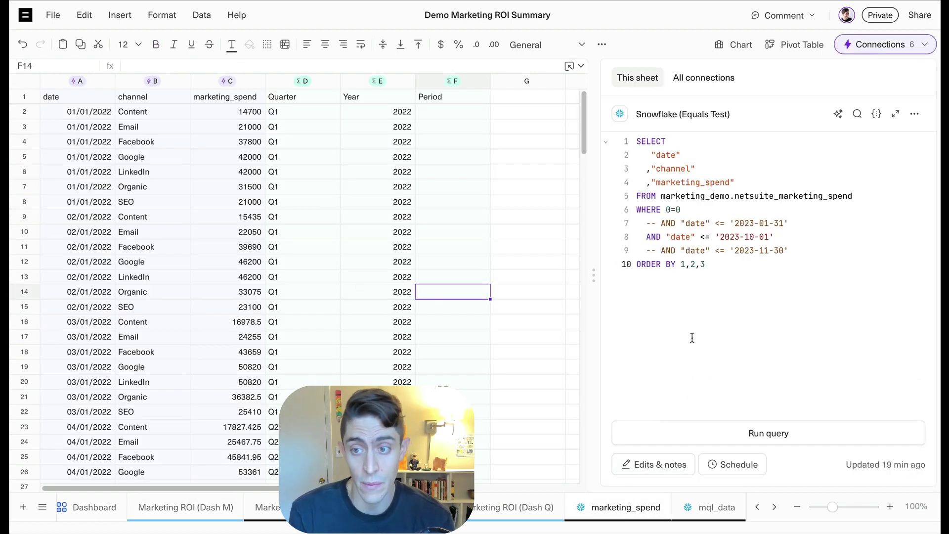
left_click(42, 507)
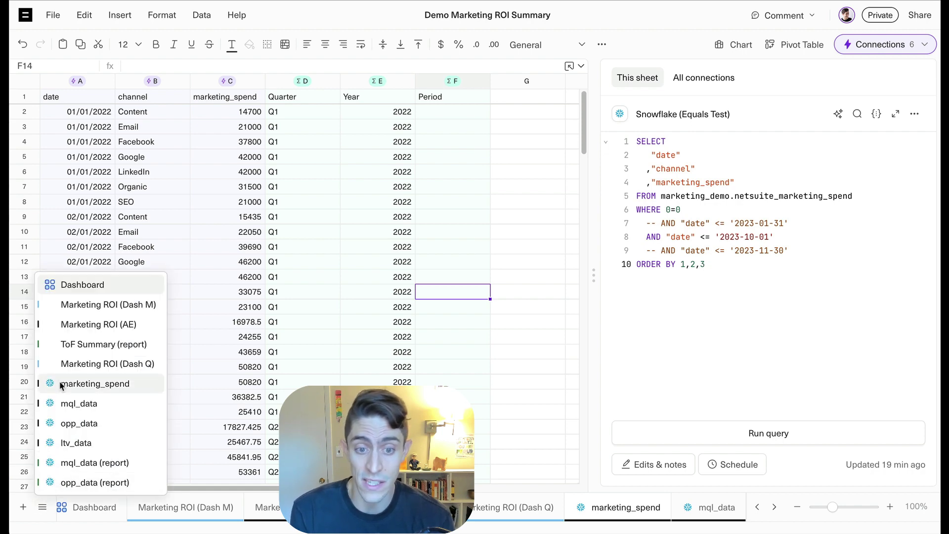
left_click(97, 307)
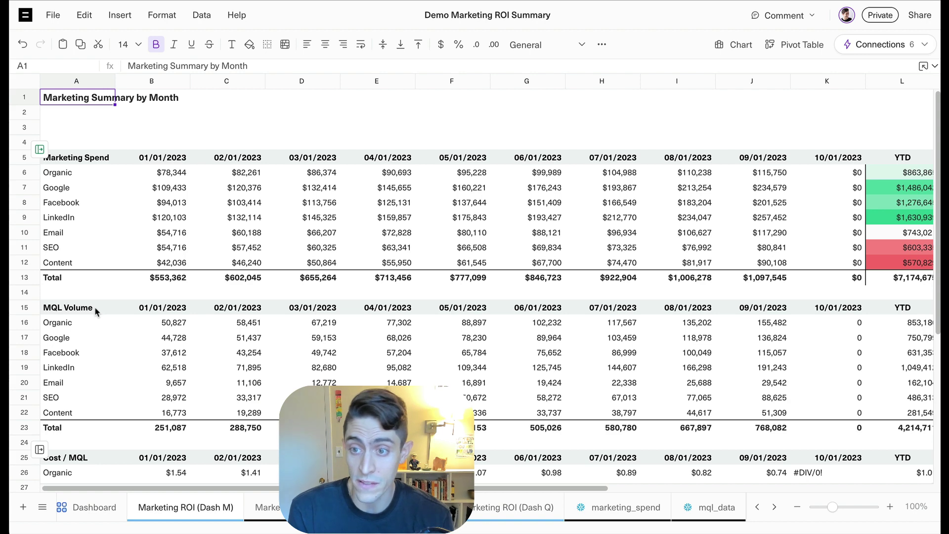
Add the heading 'Marketing ROI Summary' to the empty Dashboard page
left_click(94, 506)
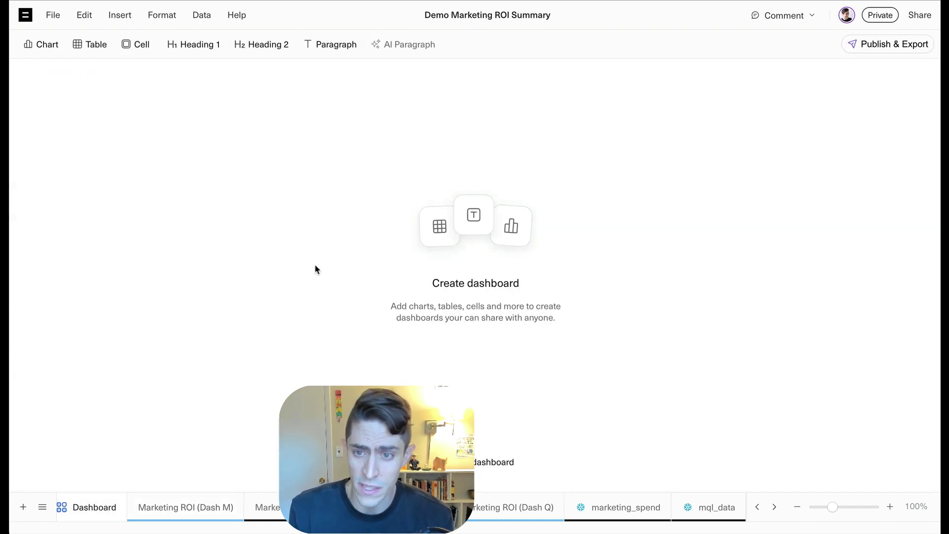
left_click(172, 43)
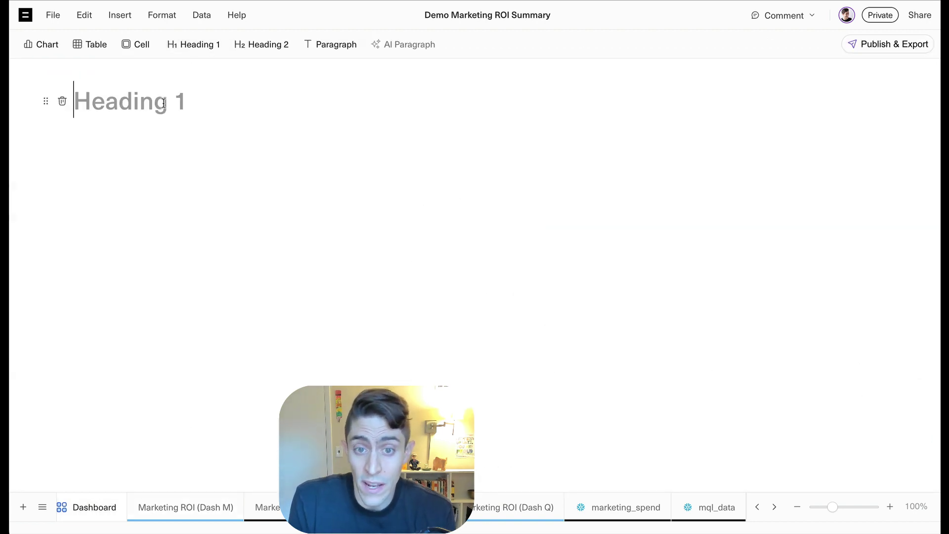
type("Marketing ROI")
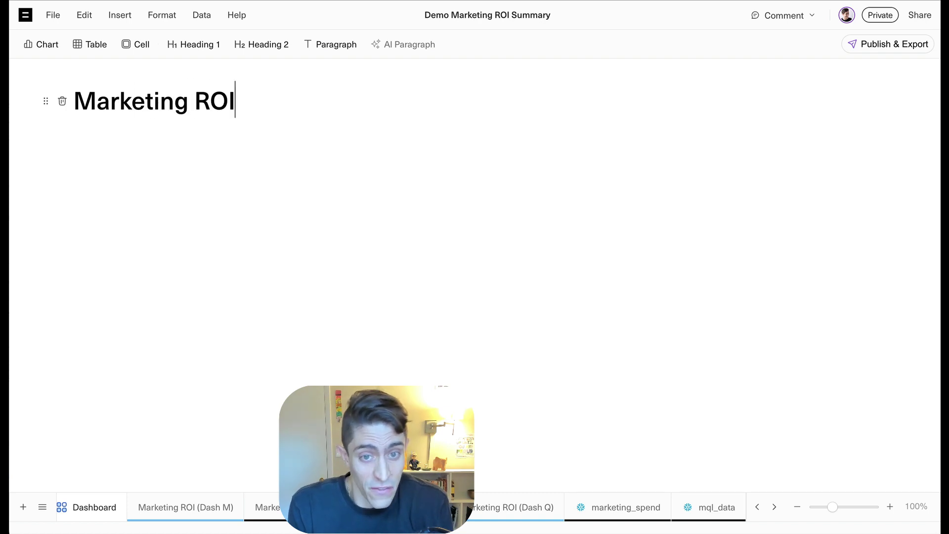
type(" Summary")
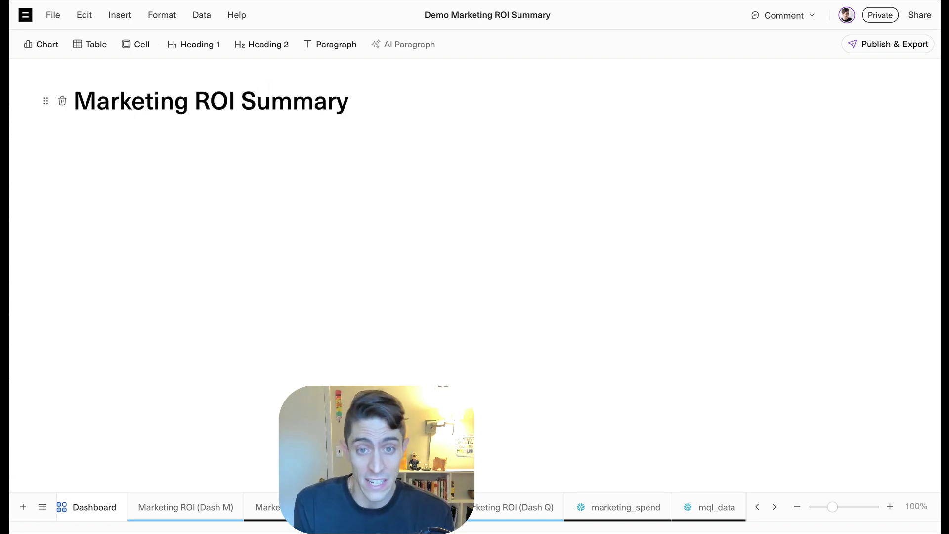
Insert the Stage 1 Opp Volume chart and resize it narrower and taller
mouse_move(69, 120)
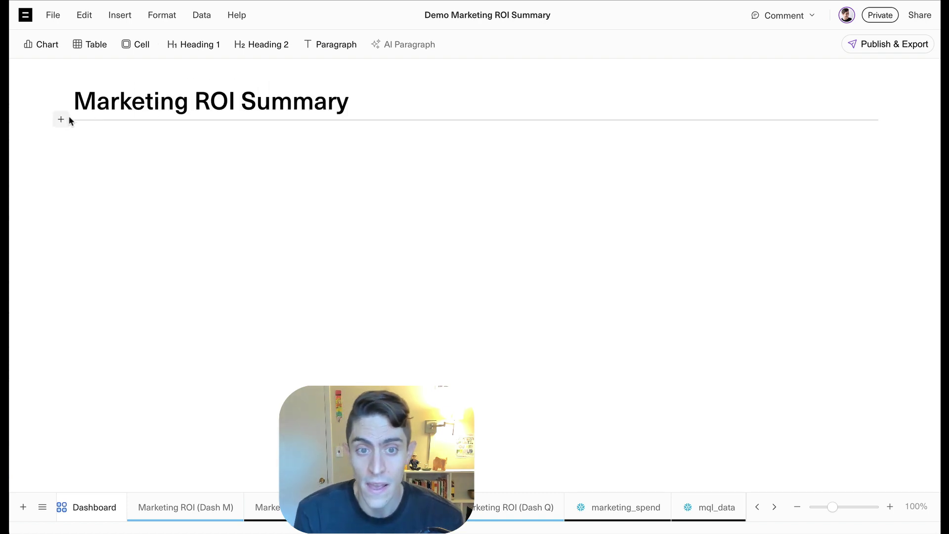
left_click(39, 44)
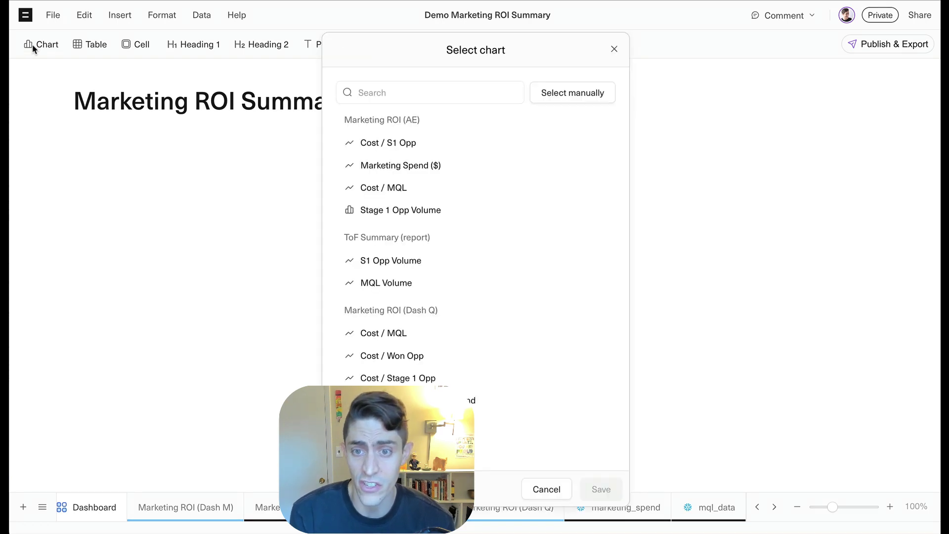
left_click(451, 212)
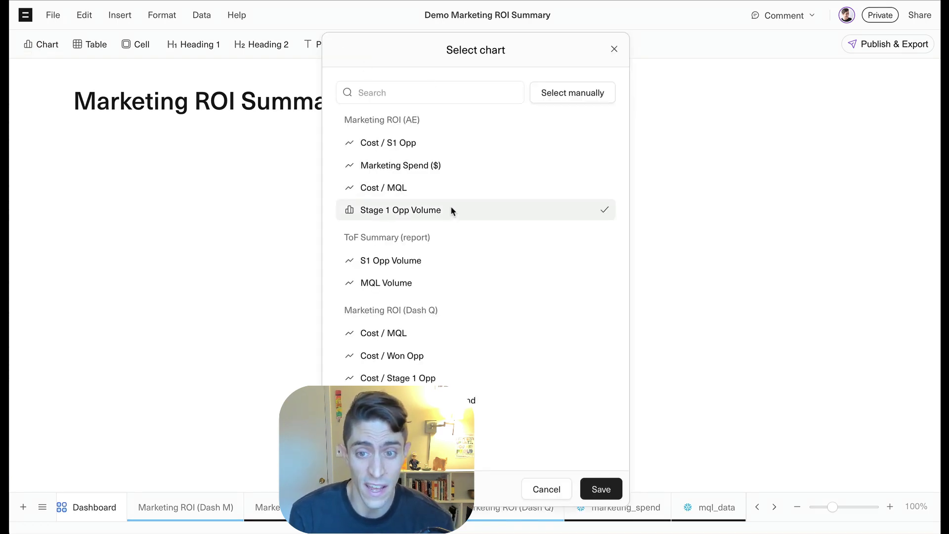
left_click(607, 489)
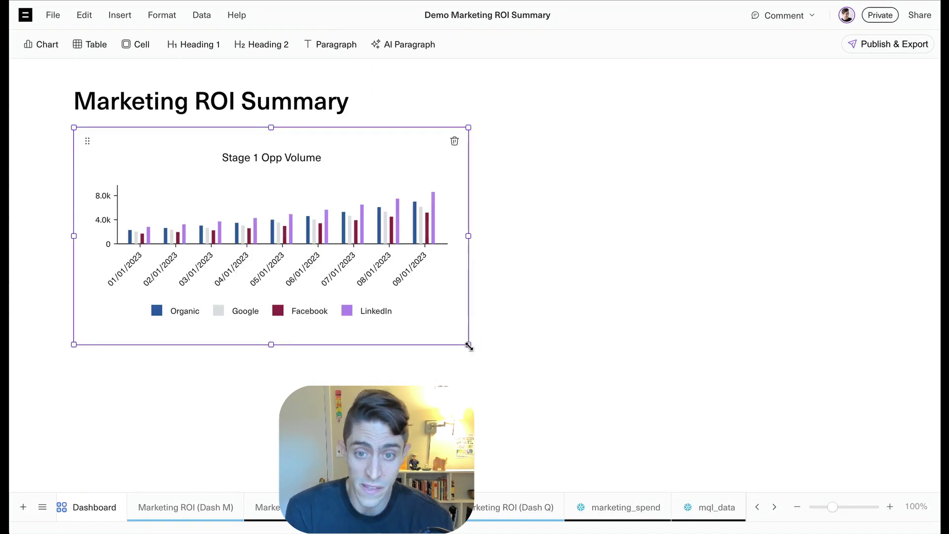
left_click_drag(467, 346, 424, 385)
left_click(498, 320)
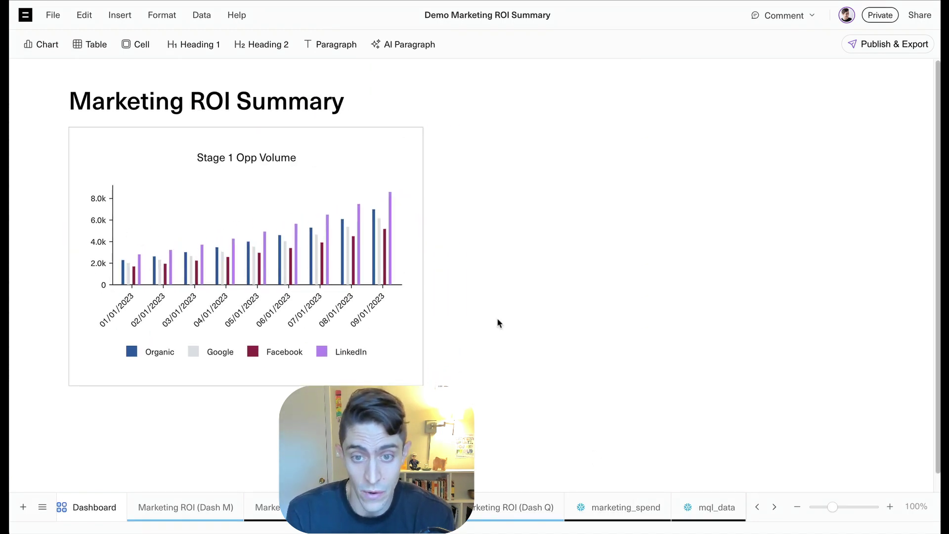
Insert the Cost / MQL chart by selecting it directly from the spreadsheet
left_click(46, 44)
left_click(554, 99)
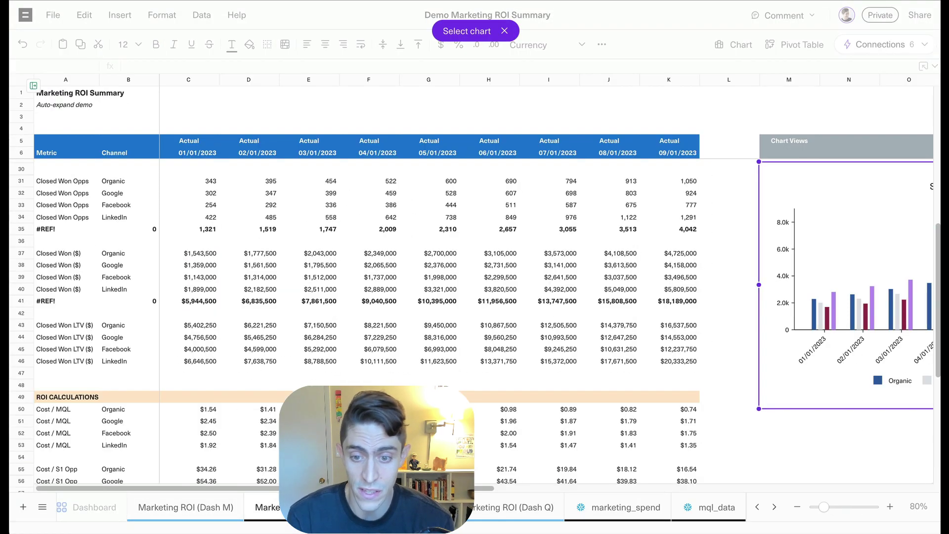
left_click_drag(490, 489, 805, 470)
scroll(699, 356, "down", 10)
scroll(692, 356, "down", 5)
scroll(640, 264, "up", 3)
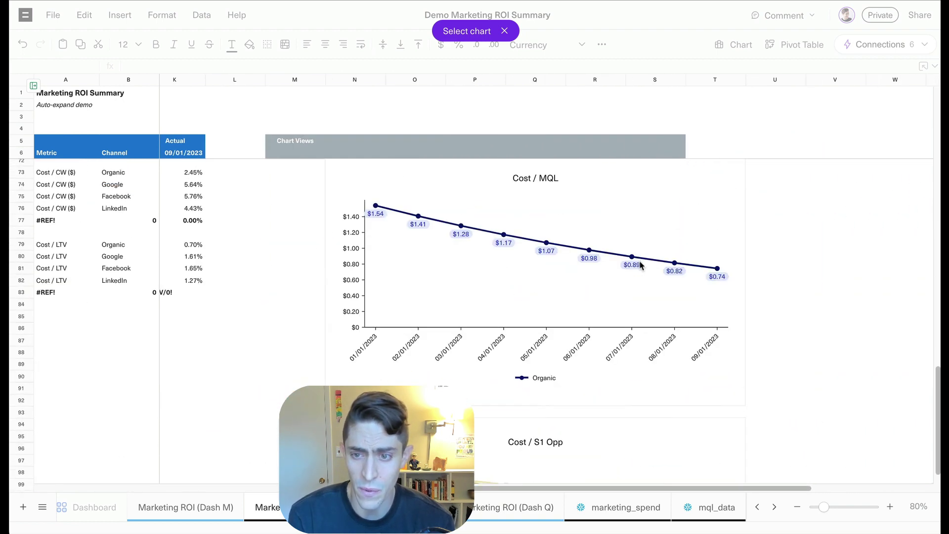
left_click(644, 223)
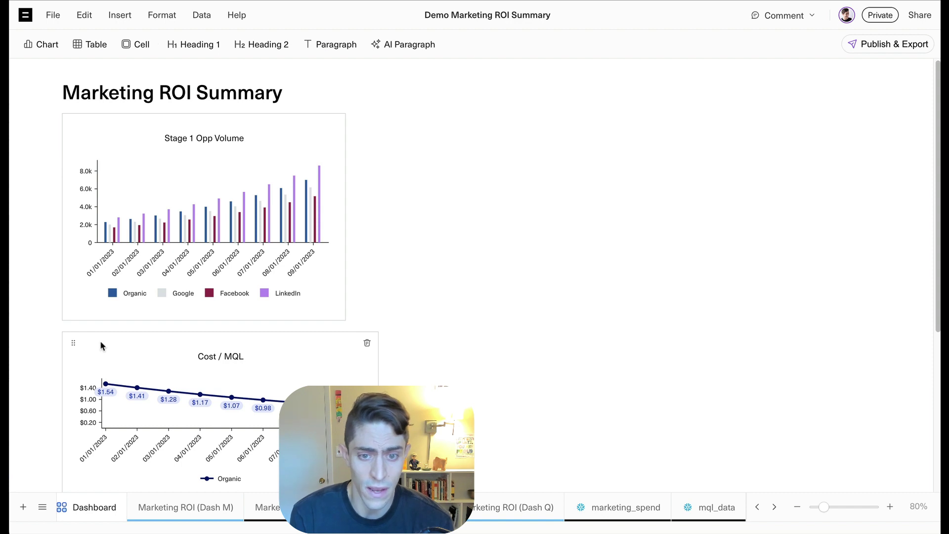
Move the Cost / MQL chart beside Stage 1 Opp Volume and make it narrower and taller
left_click_drag(68, 341, 368, 125)
left_click_drag(671, 285, 656, 327)
left_click(729, 309)
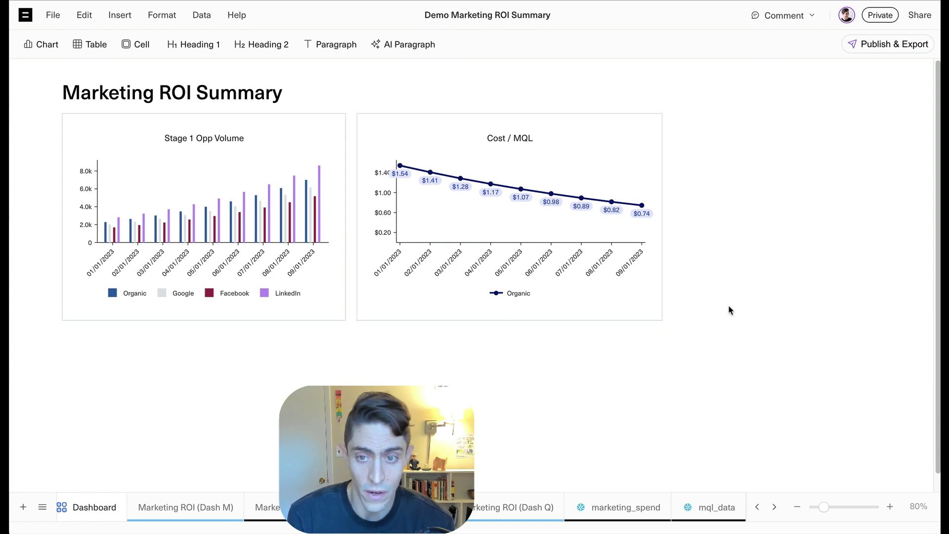
Add the Marketing Spend range from Marketing Summary by Month as a widened table block
left_click(52, 325)
left_click(84, 370)
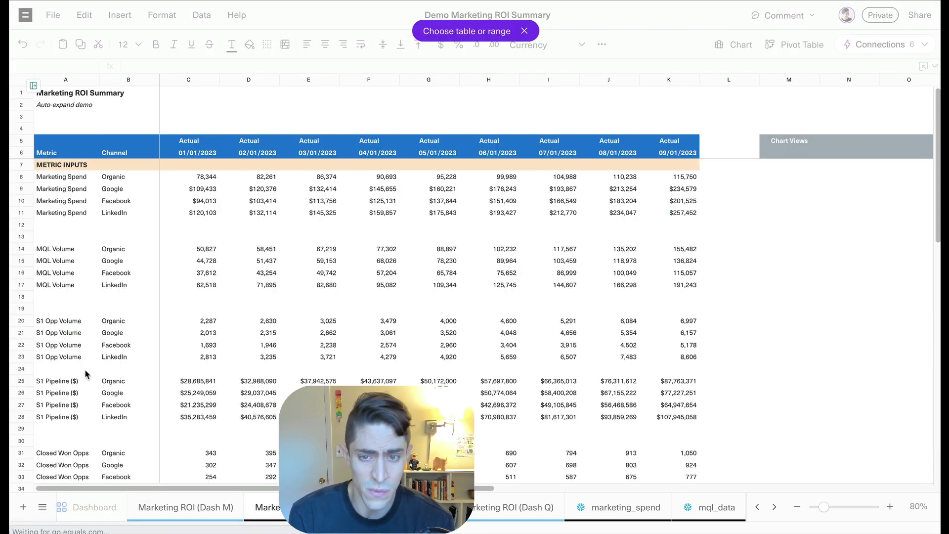
left_click(190, 504)
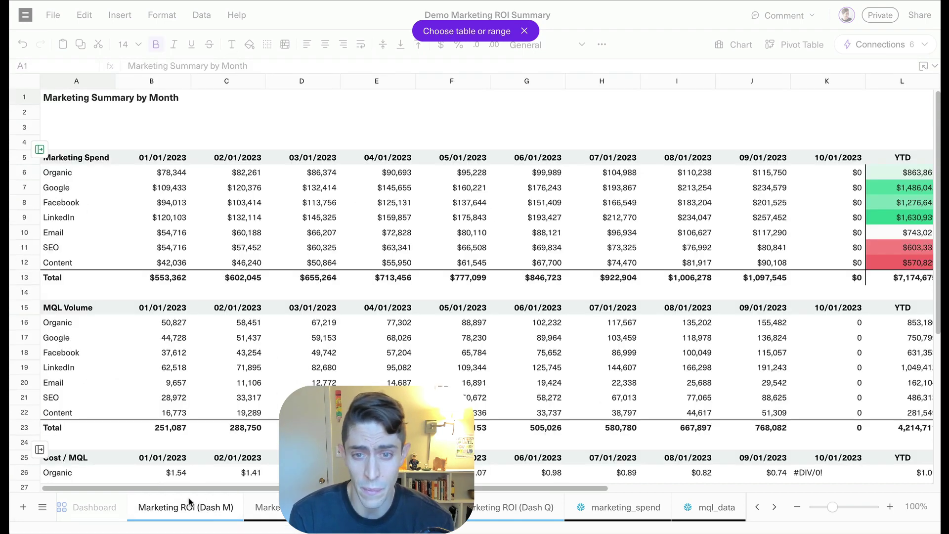
left_click(155, 218)
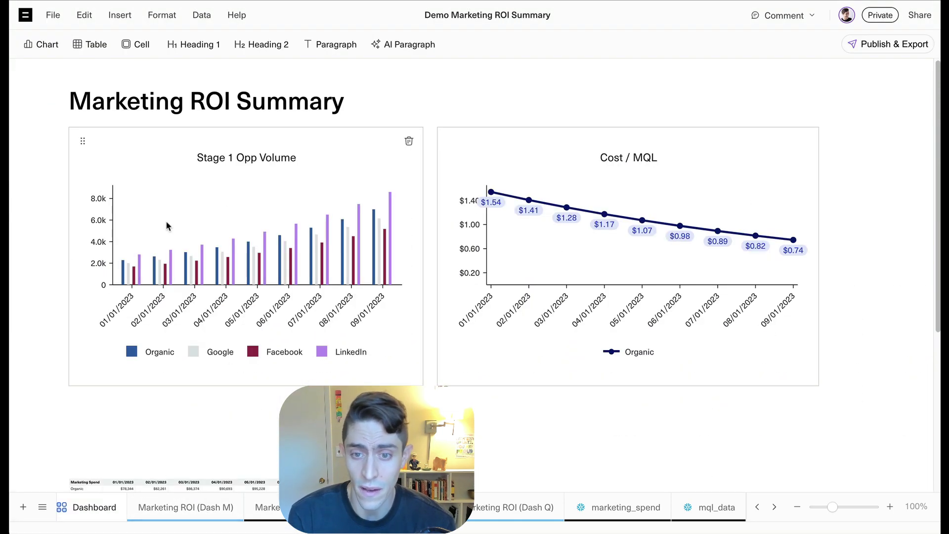
left_click(463, 452)
left_click_drag(464, 452, 819, 463)
left_click(858, 401)
scroll(856, 396, "up", 4)
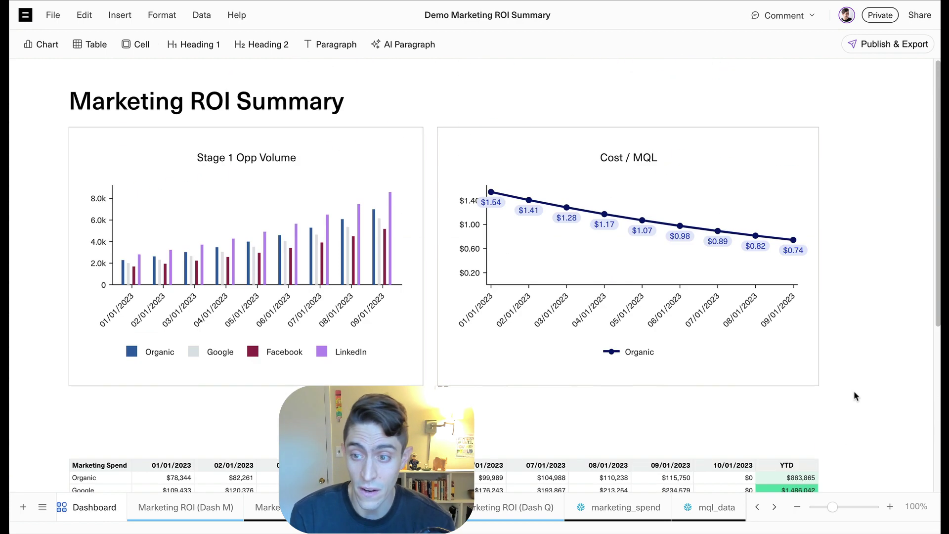
Add a cell block for L23 (4,214,711) titled 'YTD MQL Volume' under the heading
left_click(60, 119)
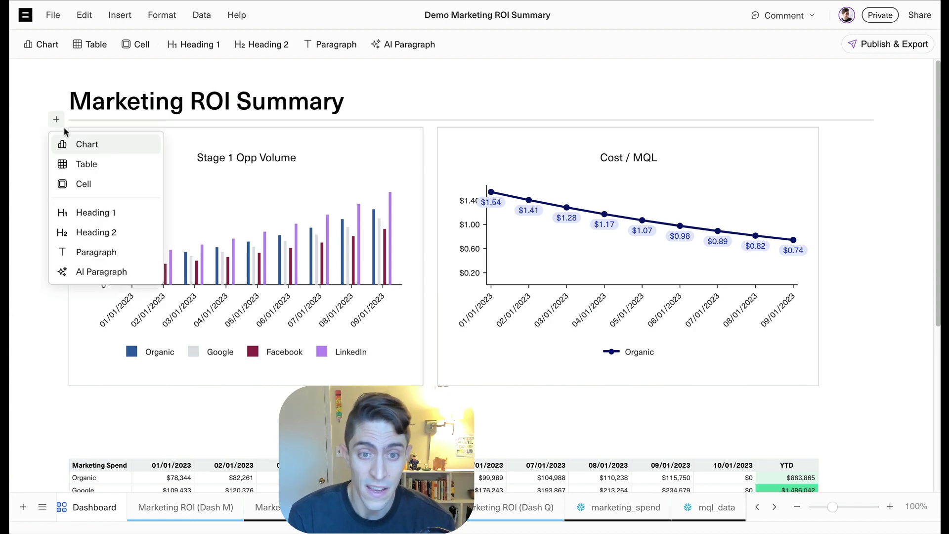
left_click(77, 186)
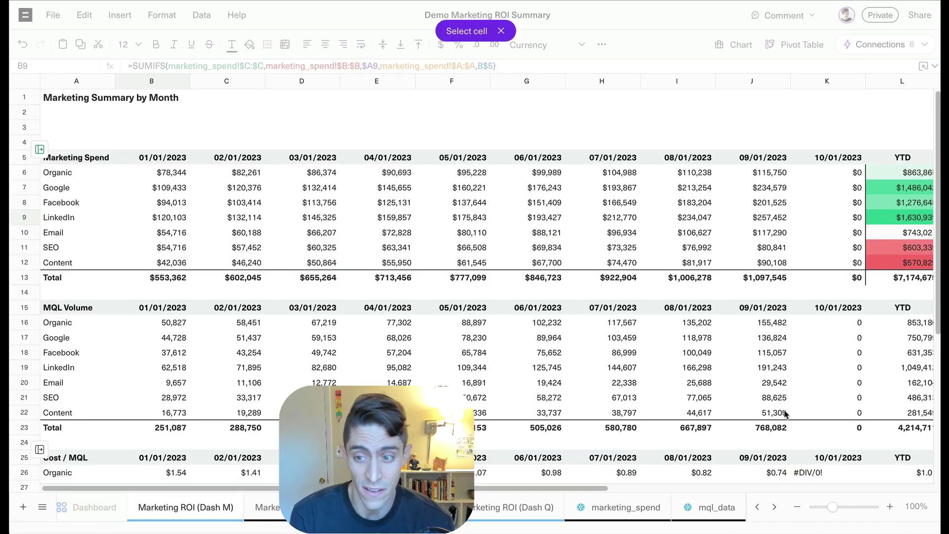
left_click(902, 428)
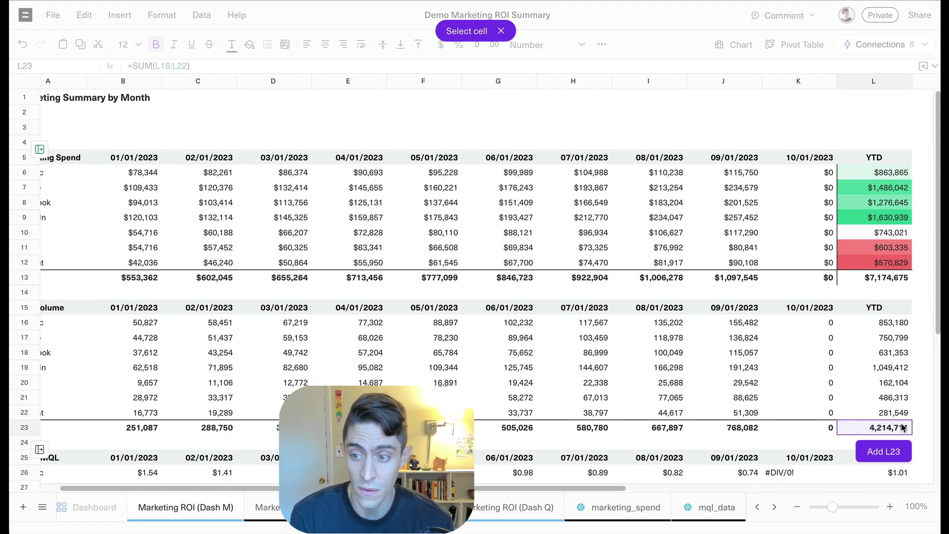
left_click(901, 449)
left_click(87, 143)
type("YTD MQL VO")
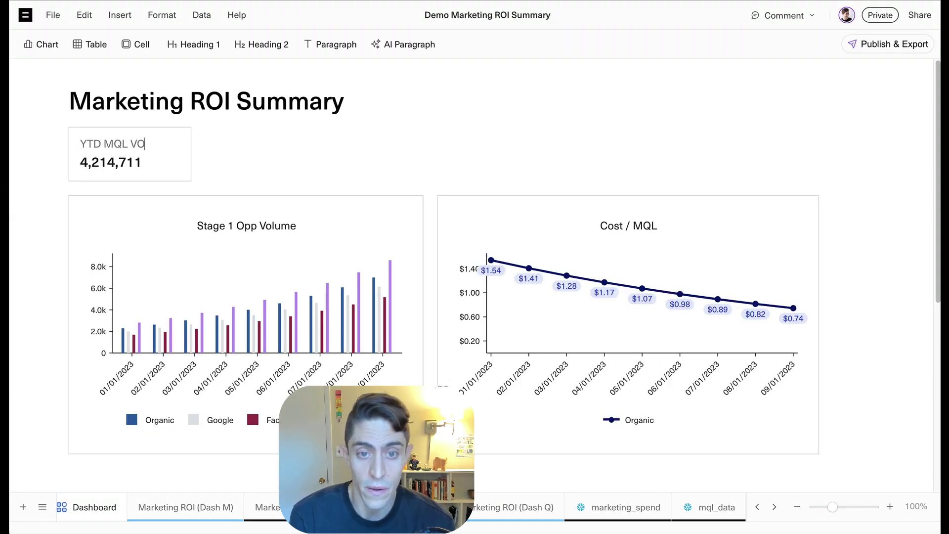
key("BackSpace")
type("olume")
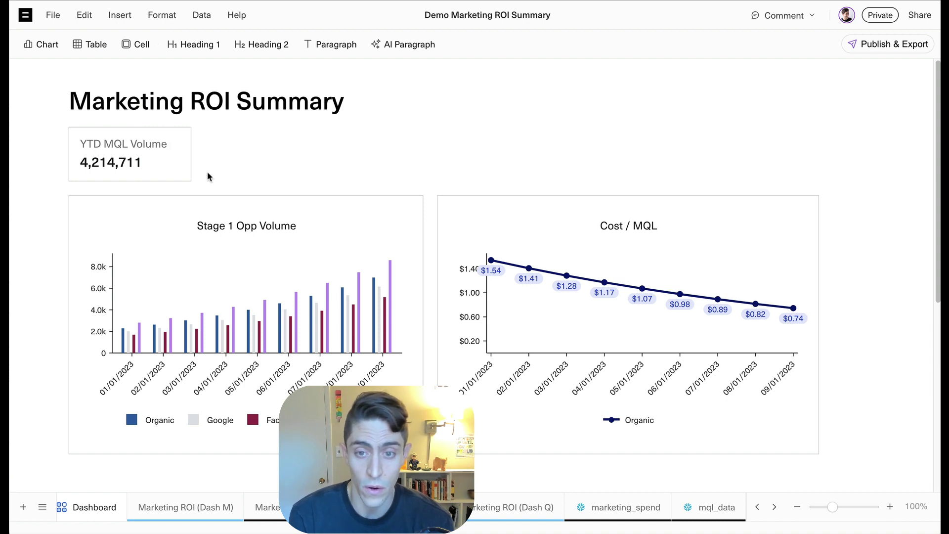
Generate an AI paragraph summarising the Stage 1 Opp Volume and Cost / MQL charts
left_click(56, 188)
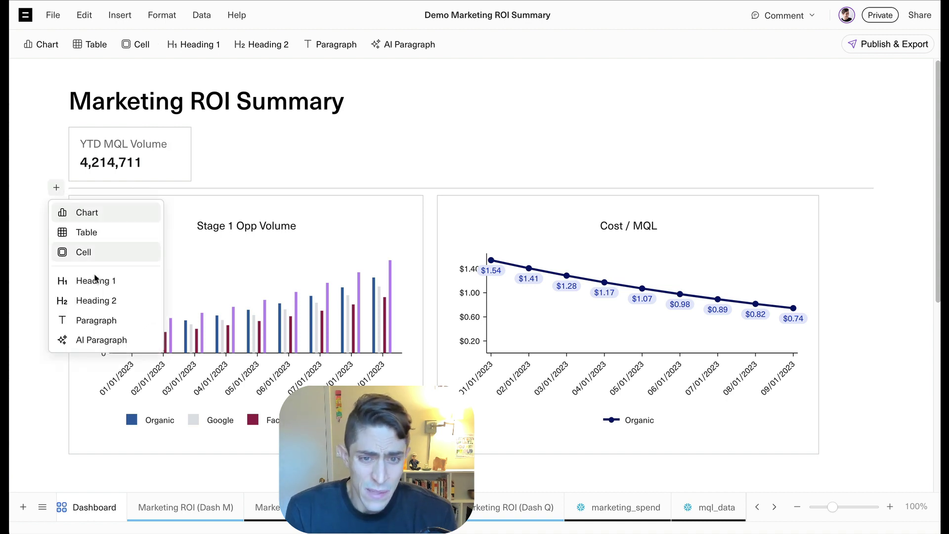
left_click(106, 340)
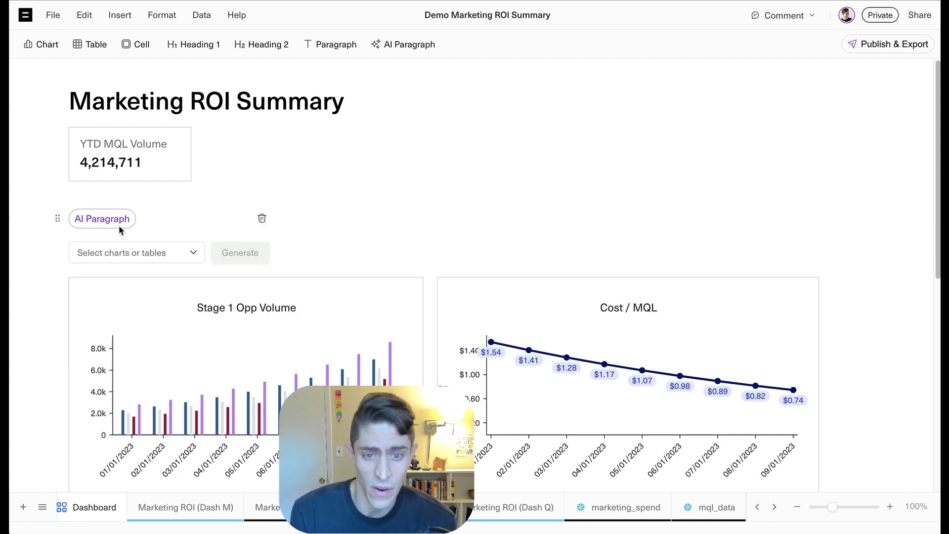
left_click(120, 252)
left_click(121, 300)
left_click(121, 320)
left_click(238, 254)
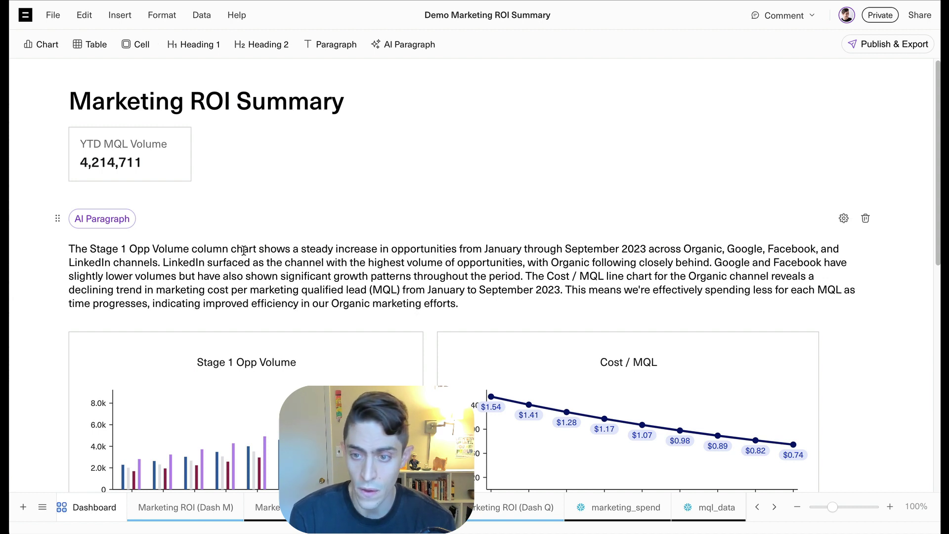
Run 'Refresh all connections' from the Ctrl+K command search
scroll(295, 215, "down", 1)
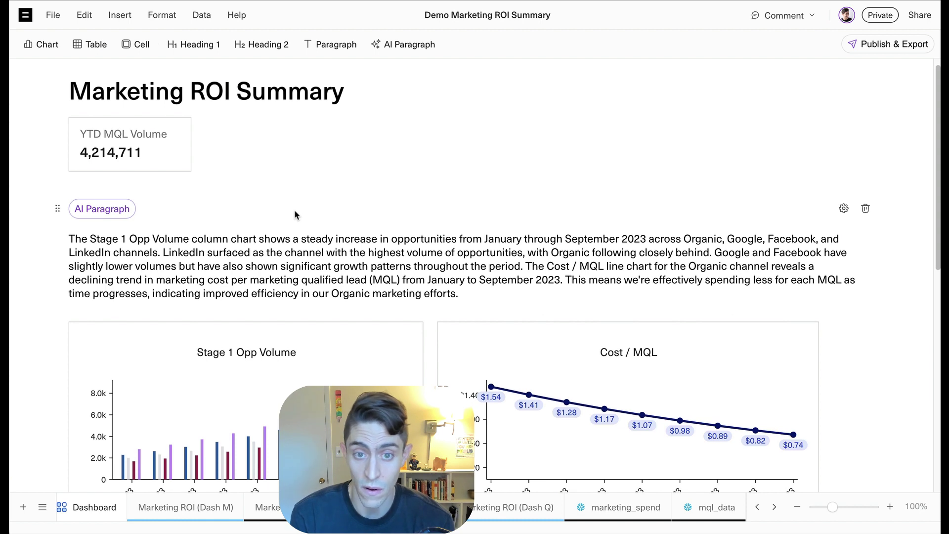
key("ctrl+k")
type("refre")
key("Return")
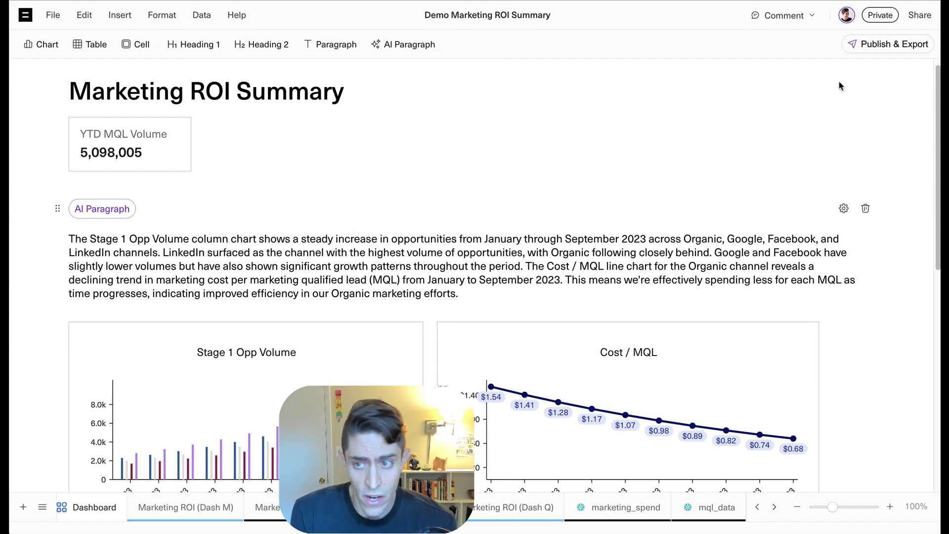
Create a daily Slack destination posting the dashboard to the gtm-metrics channel
left_click(867, 51)
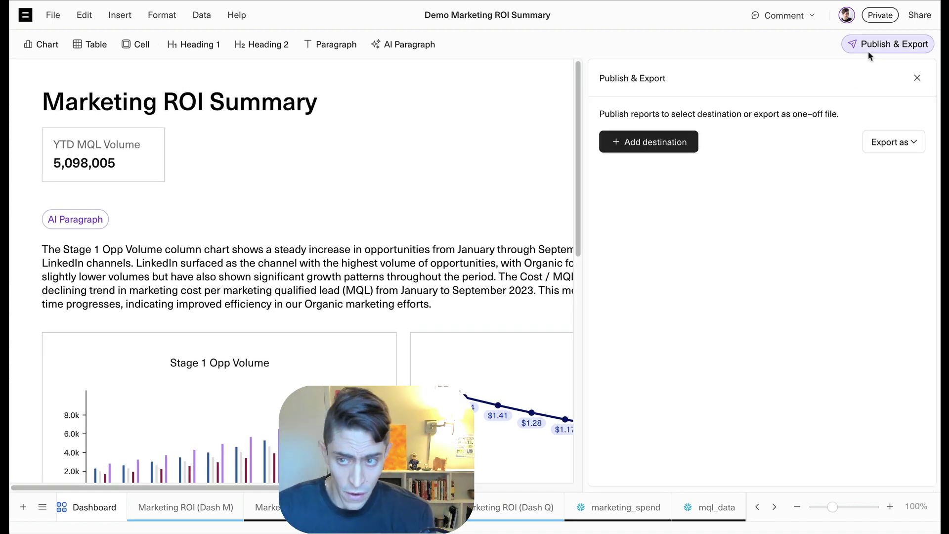
left_click(669, 138)
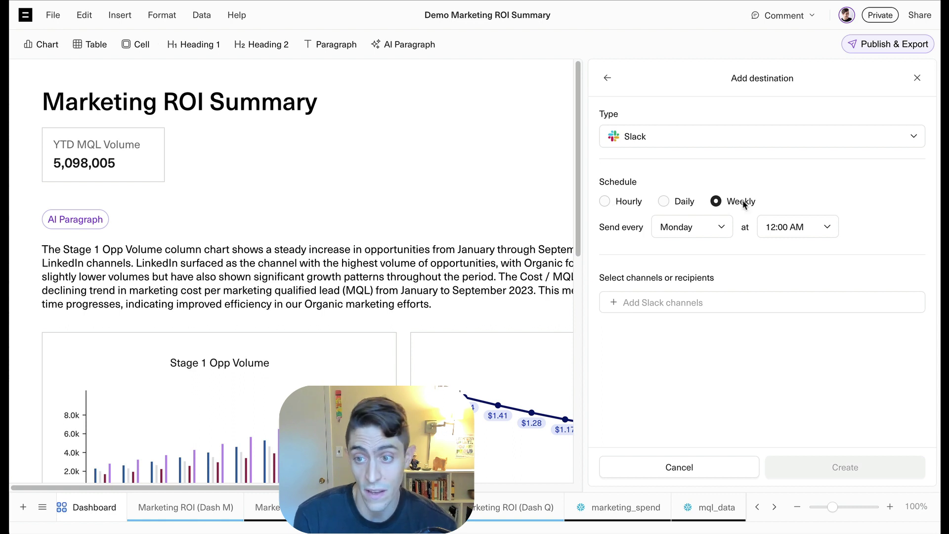
left_click(663, 202)
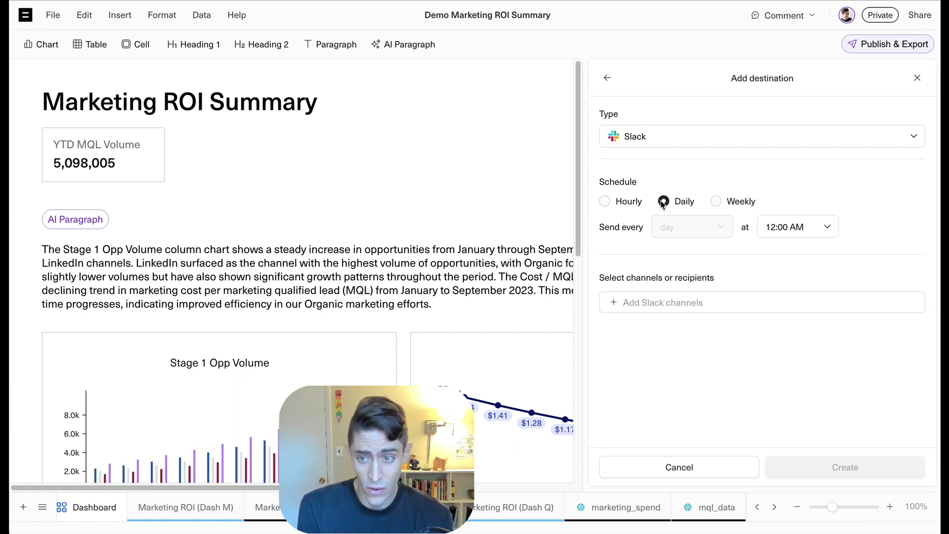
left_click(655, 300)
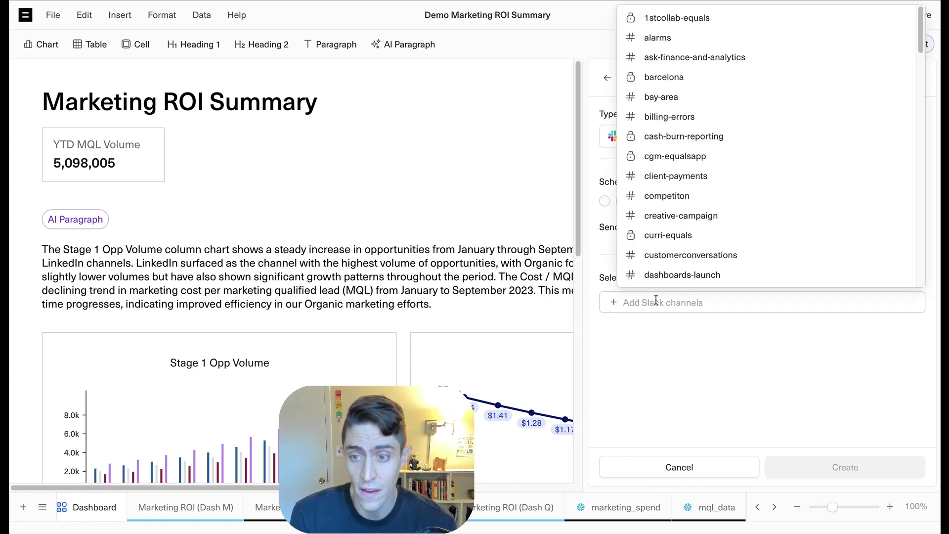
type("gtm")
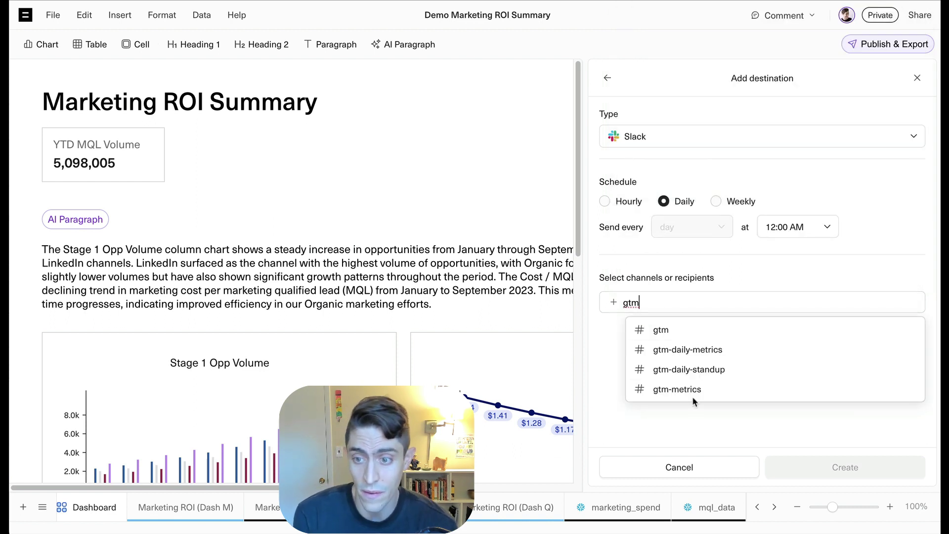
left_click(699, 388)
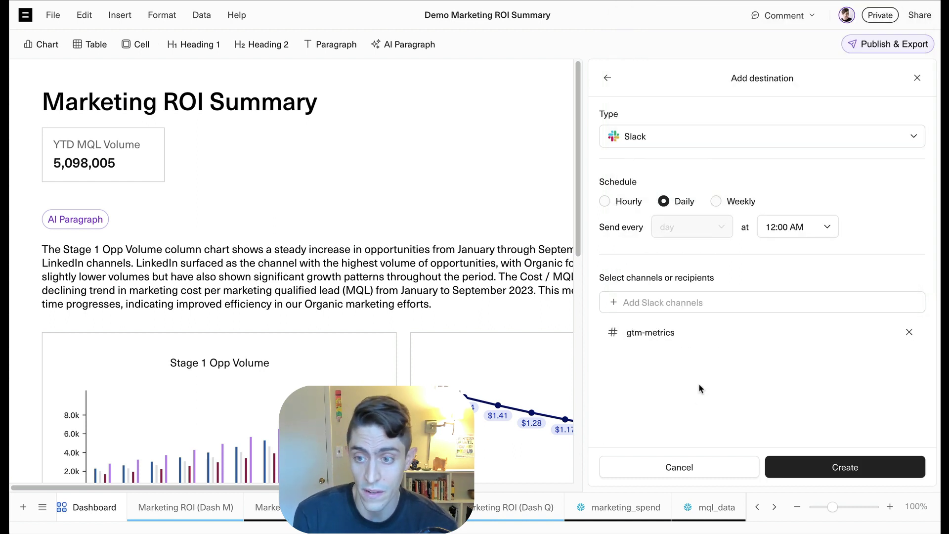
left_click(828, 469)
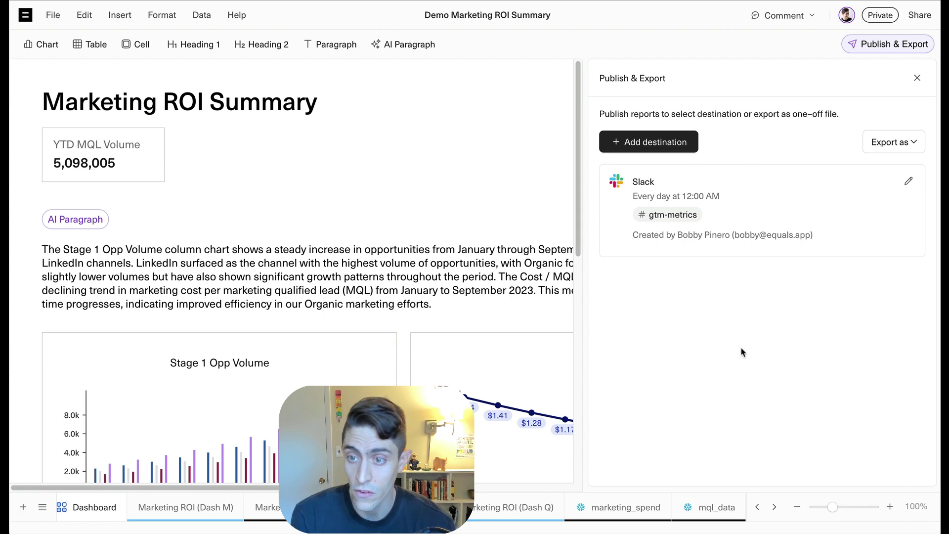
Close the publishing options and set the workbook share permission to Dashboard only
left_click(917, 78)
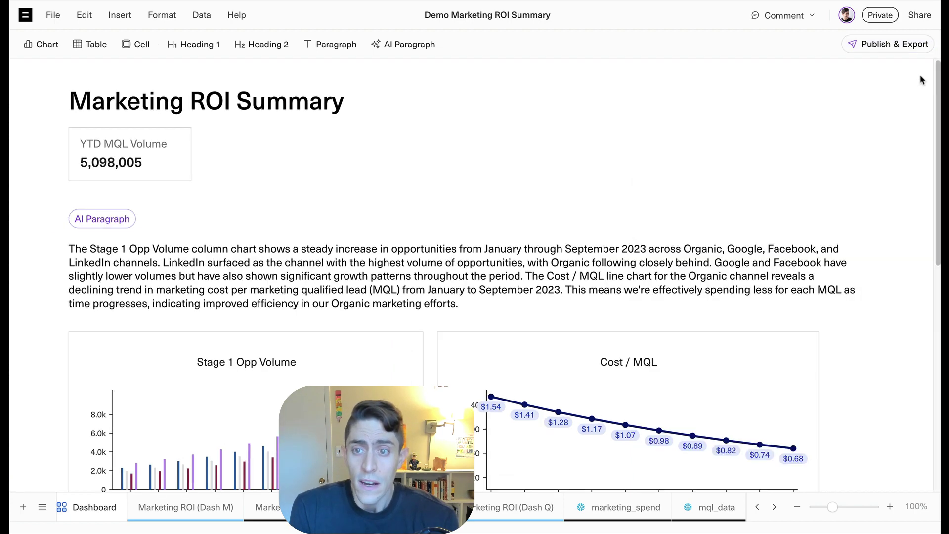
left_click(922, 16)
left_click(441, 219)
left_click(504, 222)
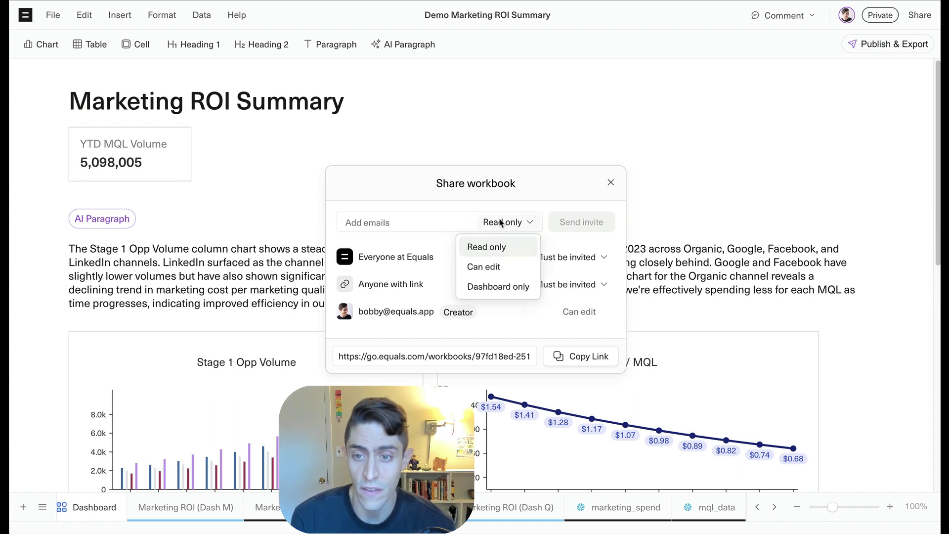
left_click(516, 288)
Invite two teammates by e-mail with Dashboard only access, then close the sharing dialog
left_click(411, 222)
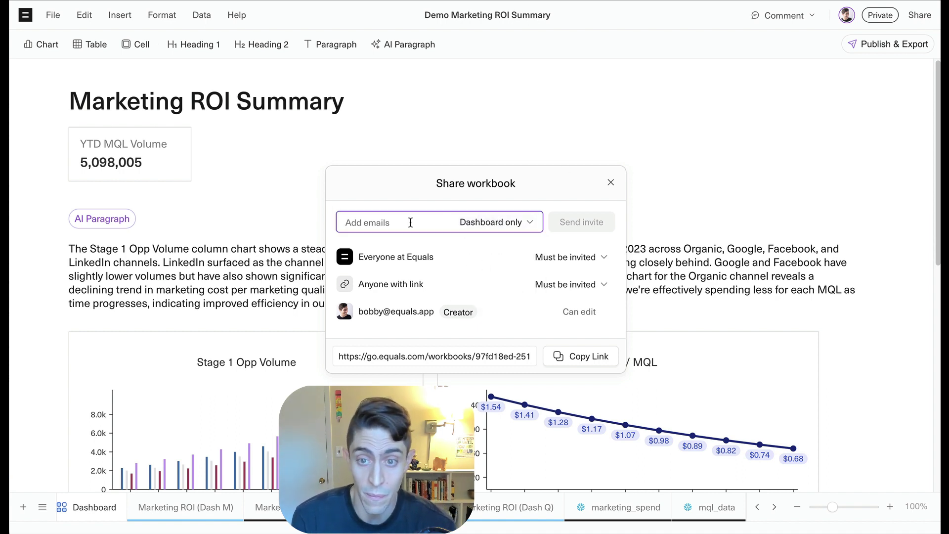
key("Return")
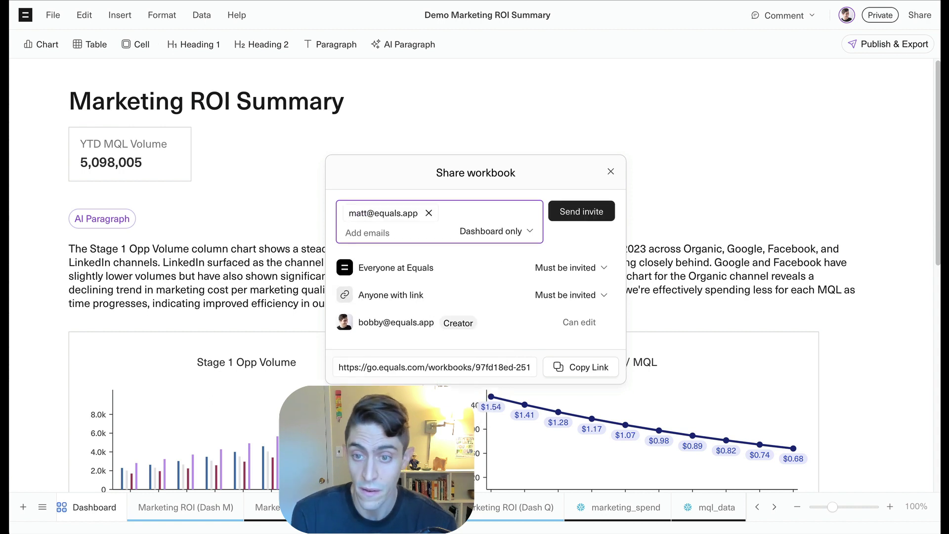
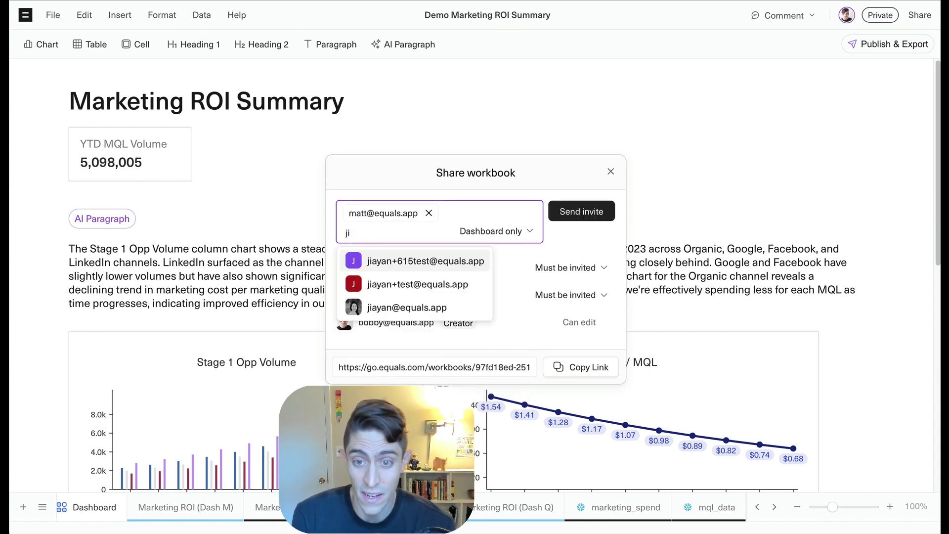
key("Down")
key("Down")
key("Return")
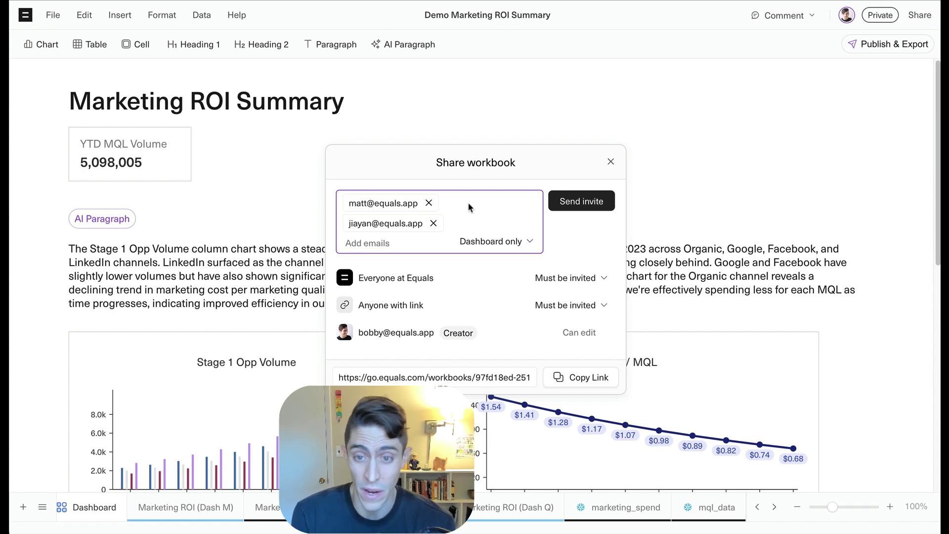
left_click(576, 200)
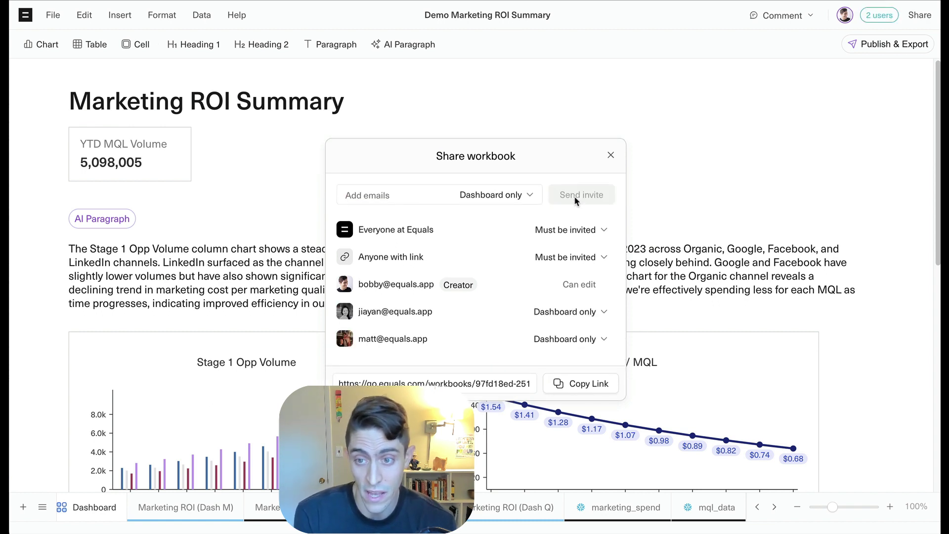
left_click(611, 156)
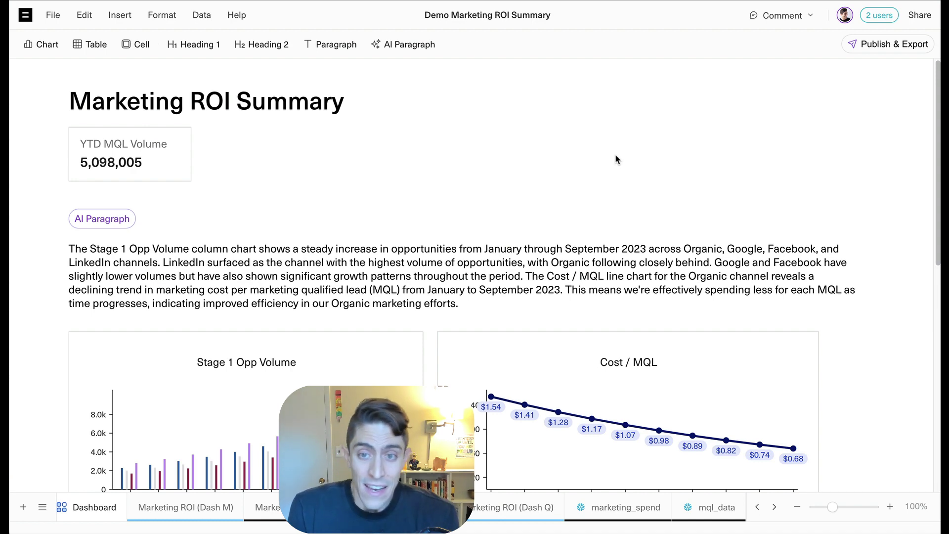
Add a Google Slides destination sent weekly on Friday at 09:00 AM
left_click(857, 44)
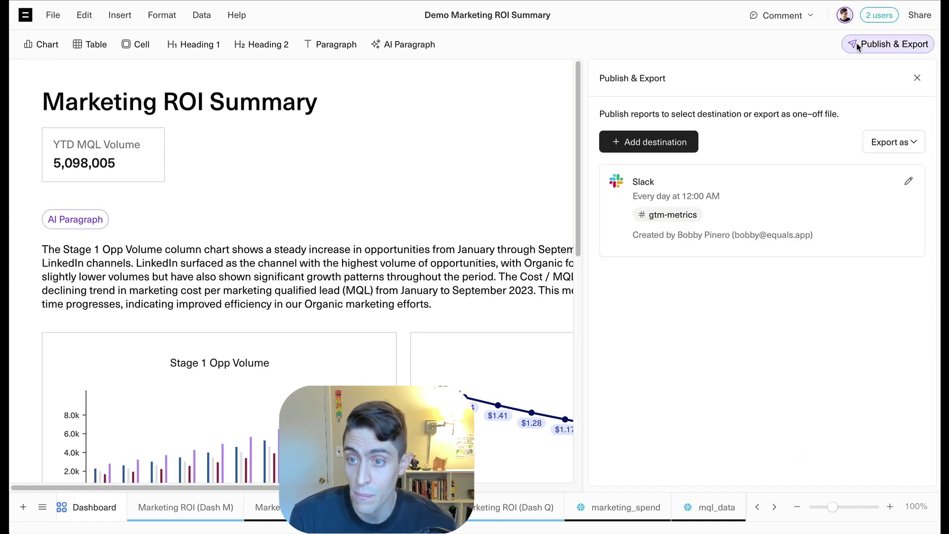
left_click(671, 143)
left_click(673, 134)
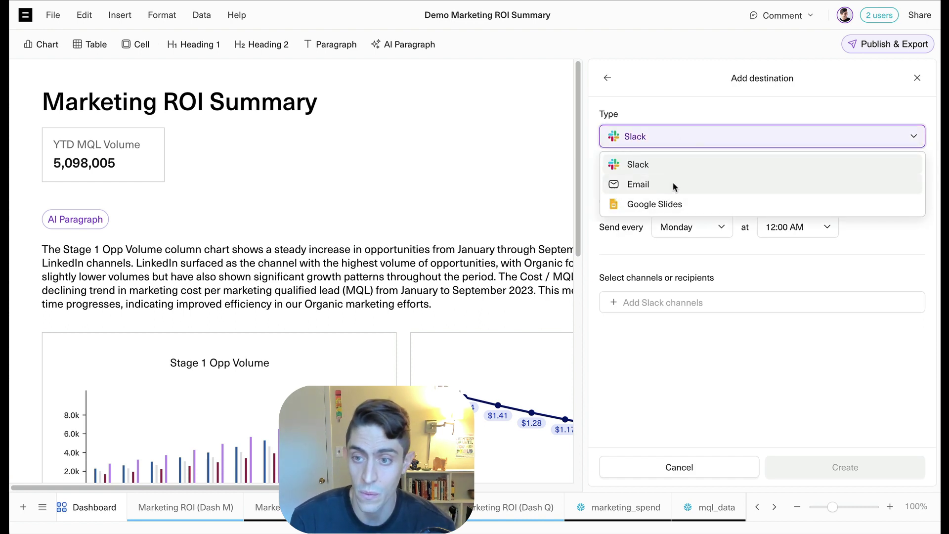
left_click(674, 205)
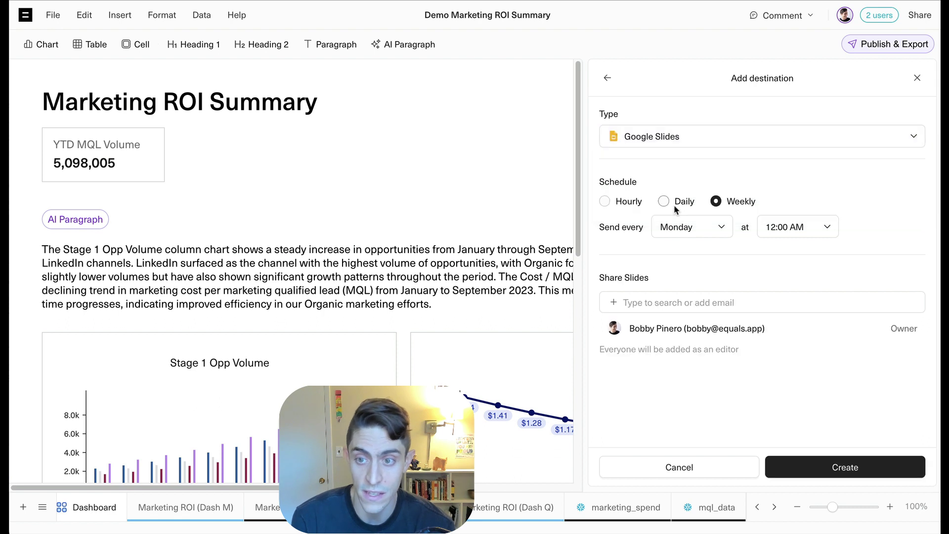
left_click(710, 227)
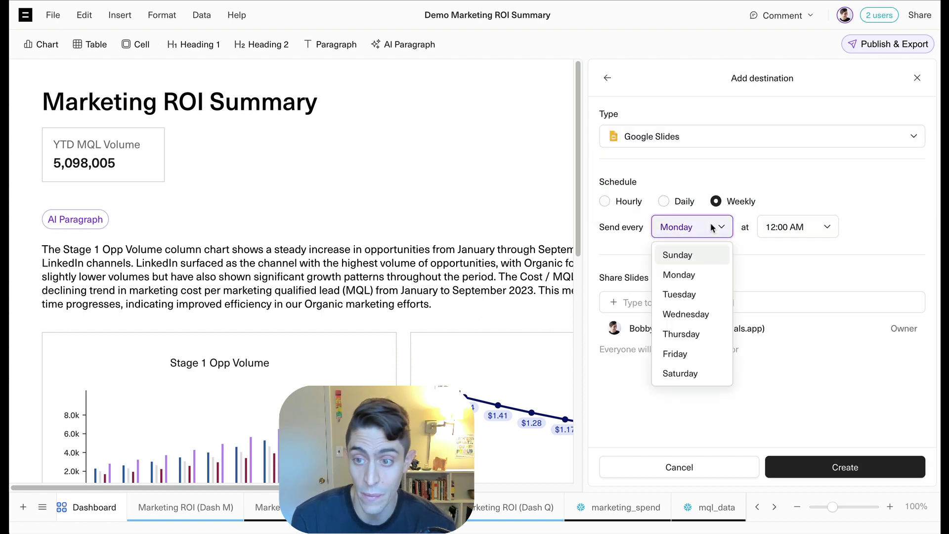
left_click(686, 354)
left_click(777, 228)
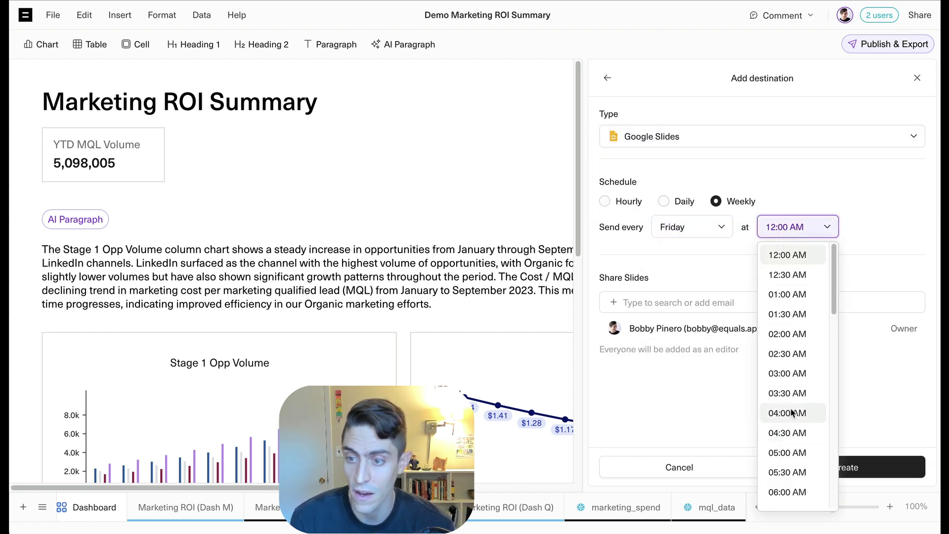
scroll(788, 376, "down", 3)
left_click(794, 461)
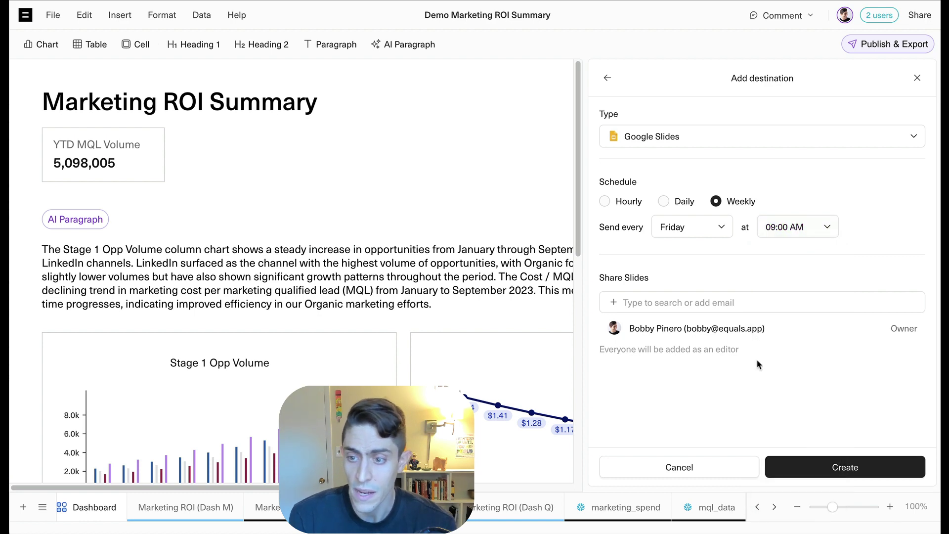
Share the Google Slides destination with two teammates
left_click(725, 302)
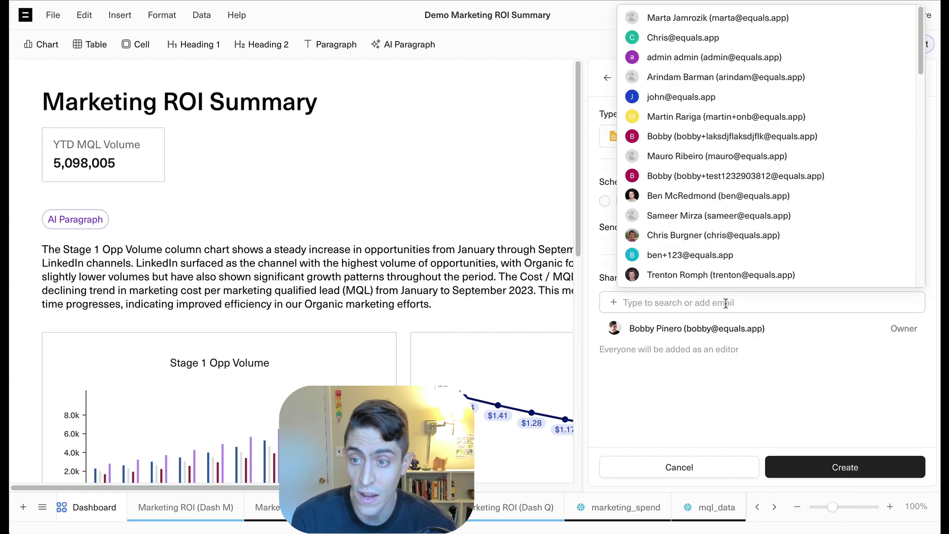
type("matt")
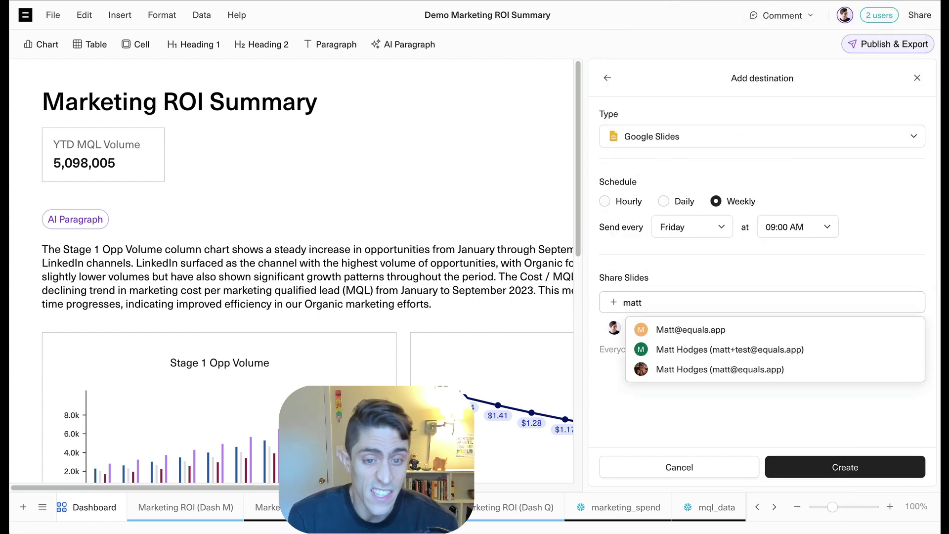
left_click(719, 370)
left_click(673, 301)
type("jiay")
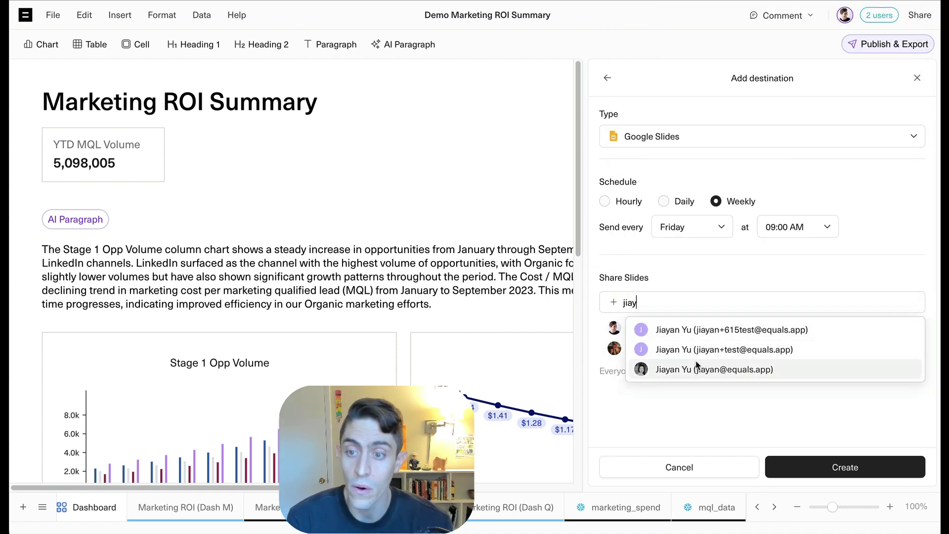
left_click(698, 369)
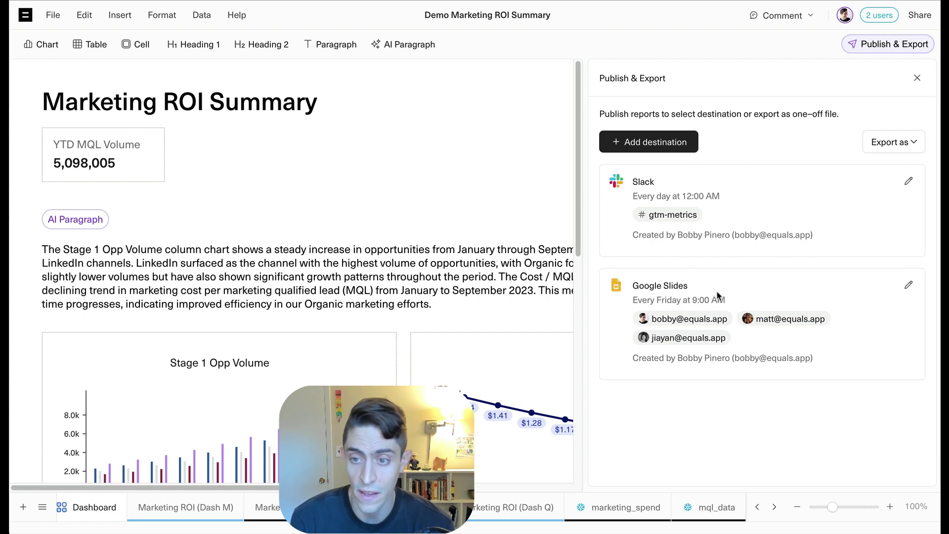
Close the Publish & Export panel to show the full-width Marketing ROI Summary dashboard
left_click(915, 77)
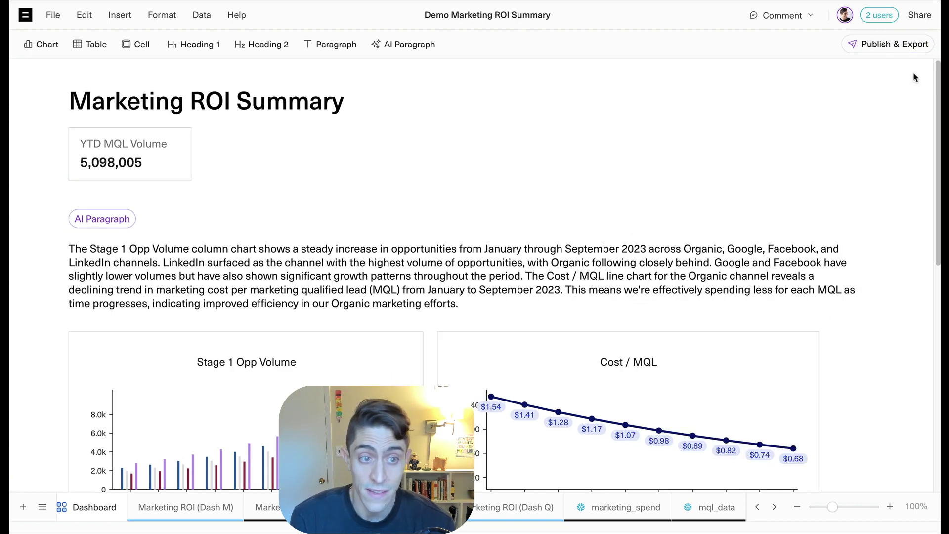